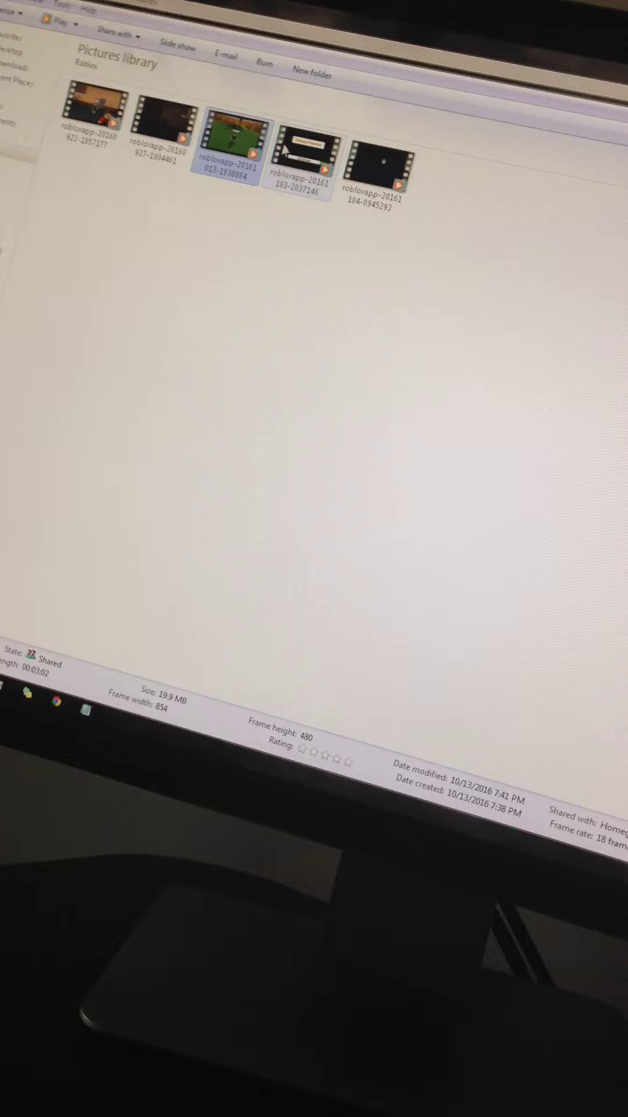
{"action": "double_click", "coordinate": [310, 131]}
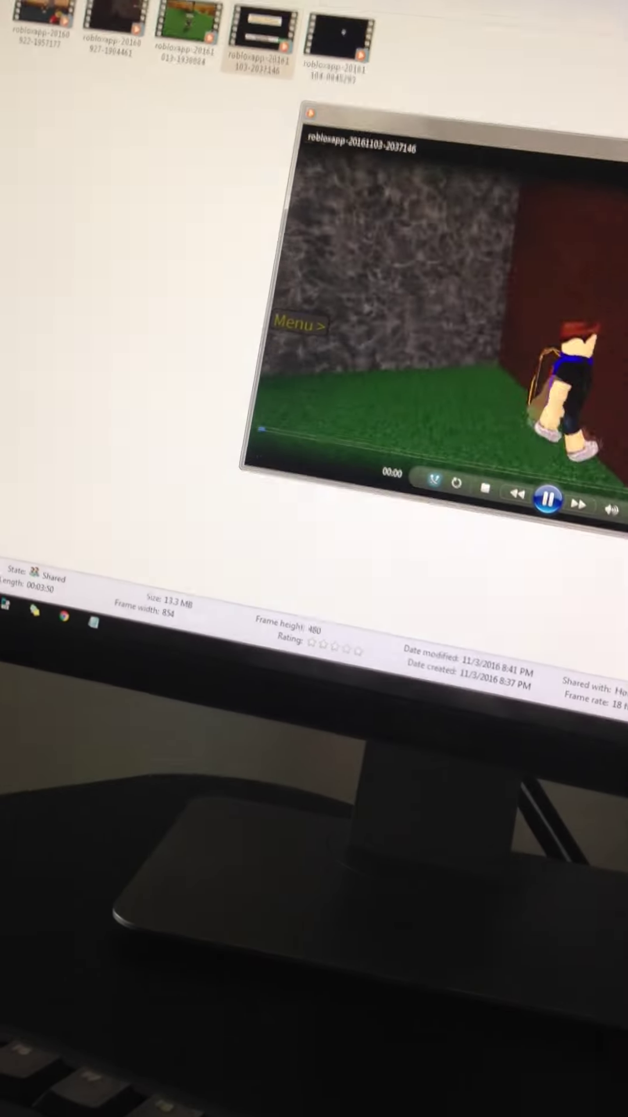